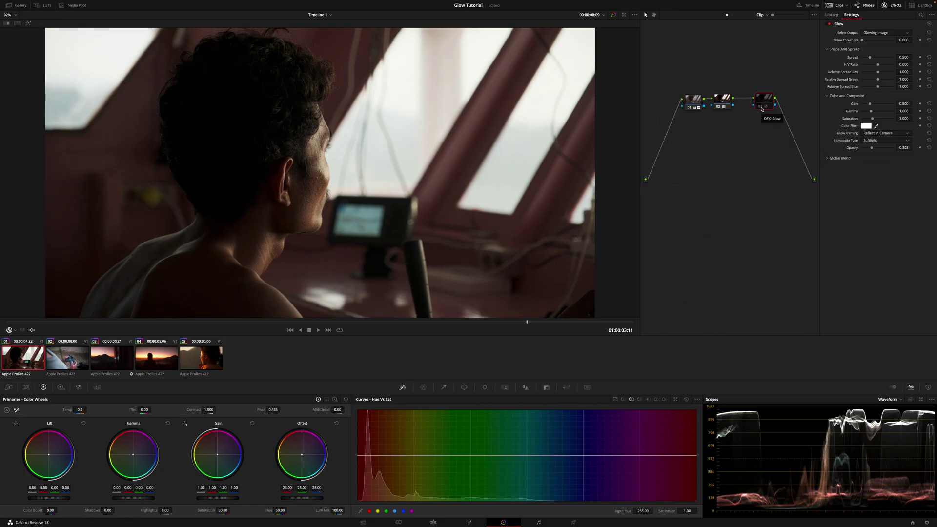
Compare the first clip with and without node 02, all grading, and the Glow node
{"action": "left_click", "coordinate": [761, 107]}
{"action": "left_click", "coordinate": [718, 107]}
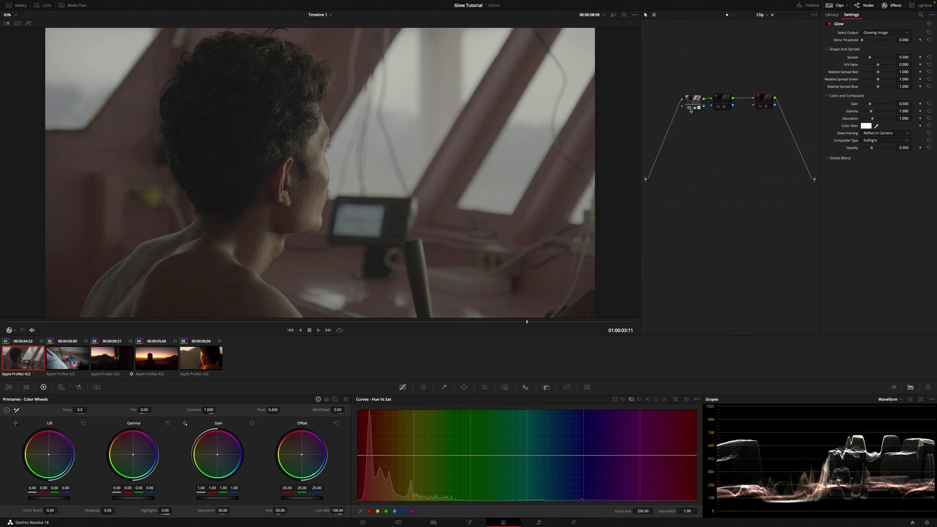
{"action": "key", "text": "ctrl+d"}
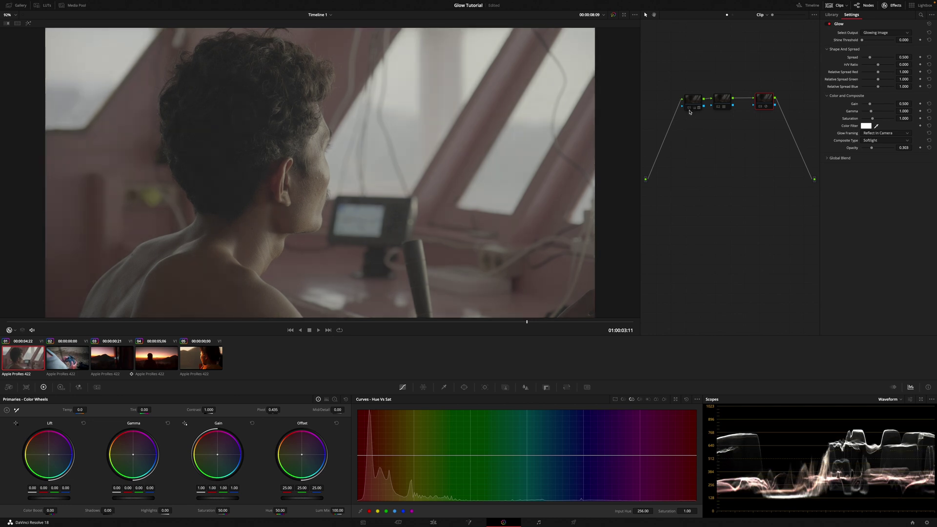
{"action": "key", "text": "ctrl+d"}
{"action": "left_click", "coordinate": [718, 107]}
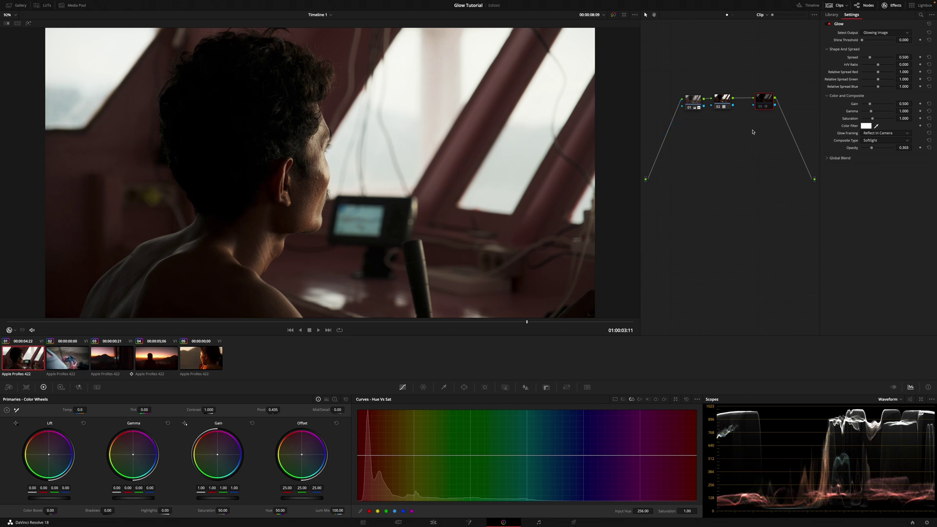
{"action": "left_click", "coordinate": [758, 107]}
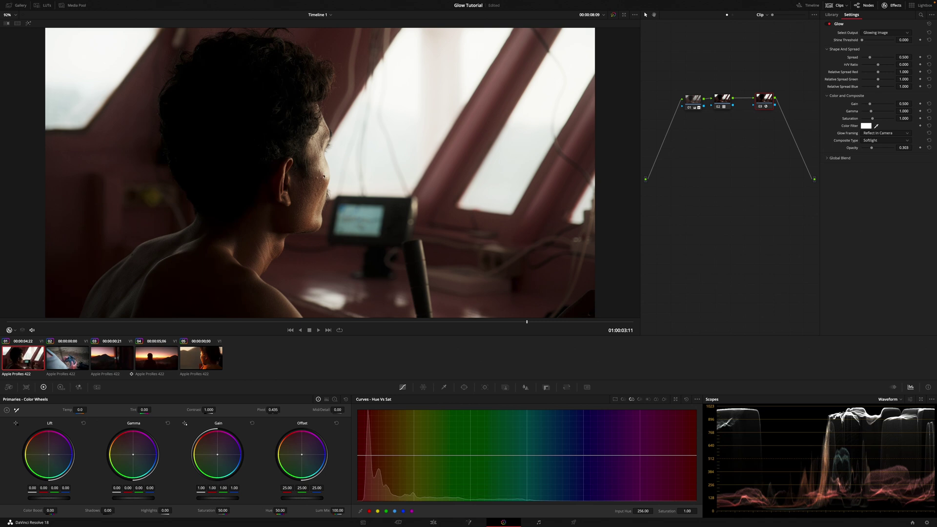
Turn the Glow node off, shift it right, and insert a new node before it
{"action": "left_click", "coordinate": [759, 107]}
{"action": "left_click_drag", "start_coordinate": [768, 99], "coordinate": [778, 101]}
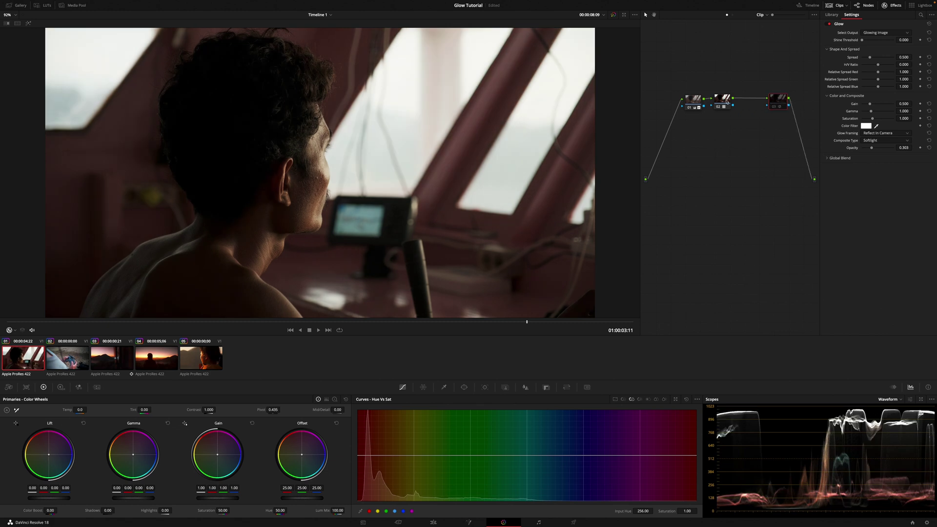
{"action": "key", "text": "shift+s"}
Raise the new node's contrast to 1.200, compare it disabled, and align node 03 with nodes 01 and 02
{"action": "left_click_drag", "start_coordinate": [208, 410], "coordinate": [212, 411]}
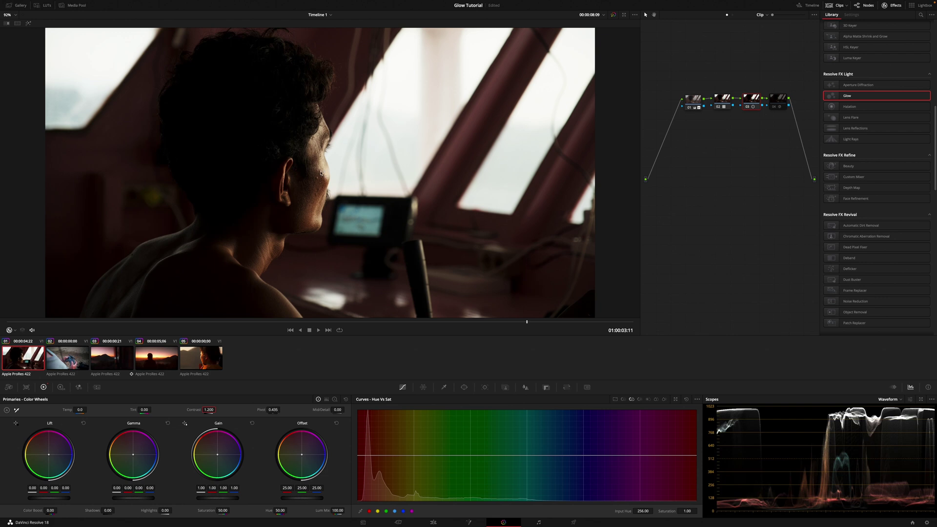
{"action": "left_click", "coordinate": [748, 107]}
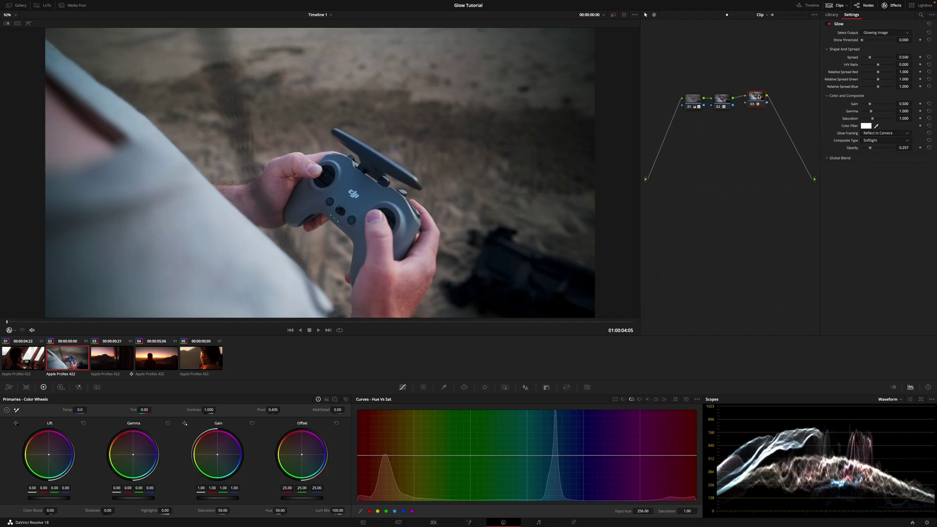
{"action": "left_click_drag", "start_coordinate": [759, 97], "coordinate": [762, 100]}
Toggle the controller shot's Glow node off and back on to compare
{"action": "left_click", "coordinate": [755, 107]}
{"action": "left_click", "coordinate": [755, 107]}
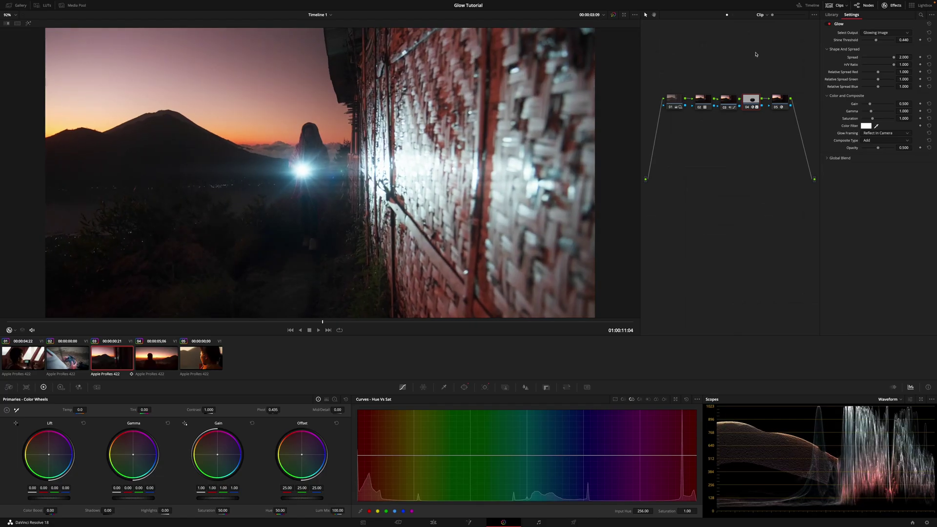
Compare the sunset clip with glow nodes 05 and 04 off at an earlier frame, then restore node 04
{"action": "left_click", "coordinate": [777, 106]}
{"action": "left_click", "coordinate": [748, 107]}
{"action": "mouse_move", "coordinate": [275, 323]}
{"action": "left_mouse_down"}
{"action": "mouse_move", "coordinate": [258, 324]}
{"action": "mouse_move", "coordinate": [267, 322]}
{"action": "left_mouse_up"}
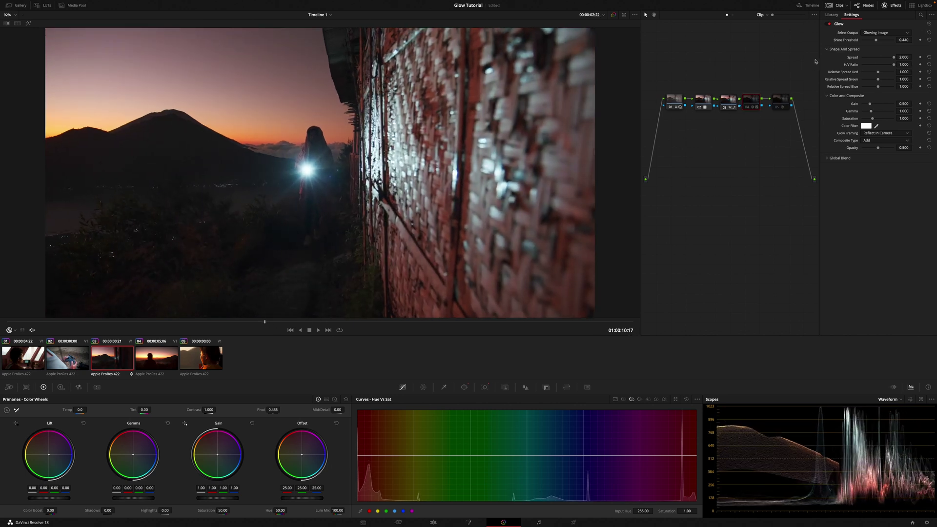
{"action": "left_click", "coordinate": [748, 107]}
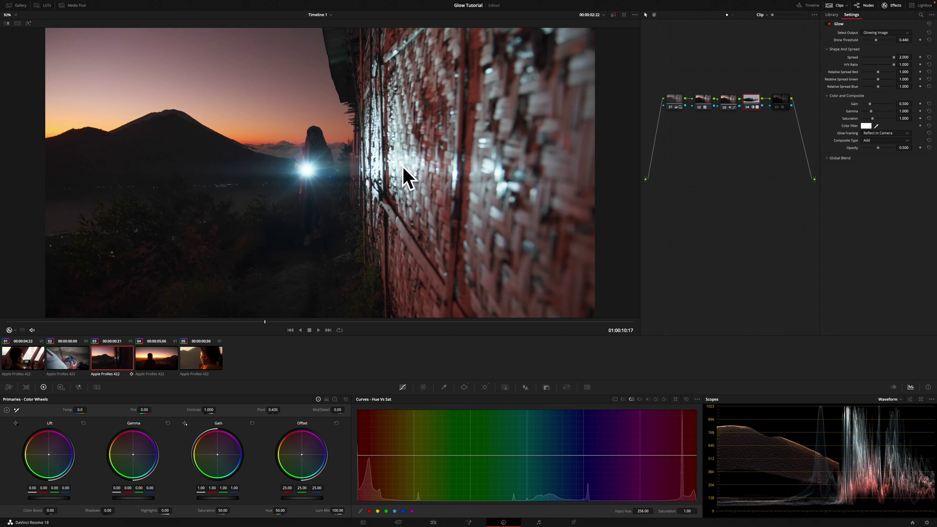
Disable glow node 05 and set node 04's Spread to 2.000 and H/V Ratio to 1.000
{"action": "left_click", "coordinate": [779, 107]}
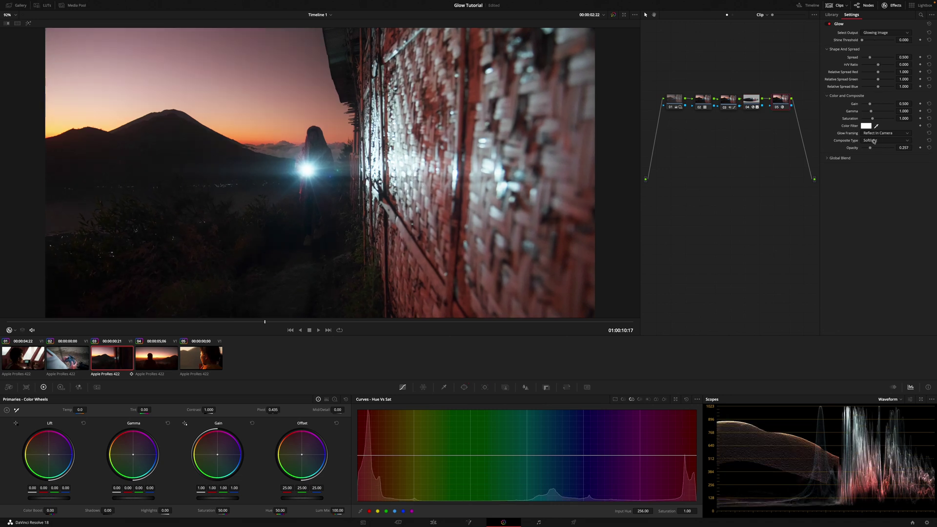
{"action": "key", "text": "ctrl+d"}
{"action": "left_click", "coordinate": [750, 102]}
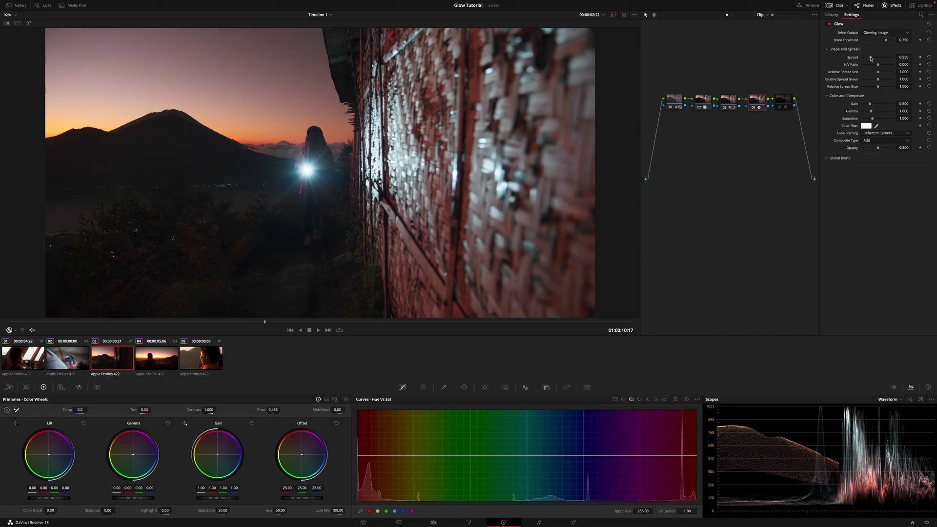
{"action": "left_click_drag", "start_coordinate": [872, 58], "coordinate": [915, 58]}
{"action": "left_click_drag", "start_coordinate": [869, 67], "coordinate": [875, 41]}
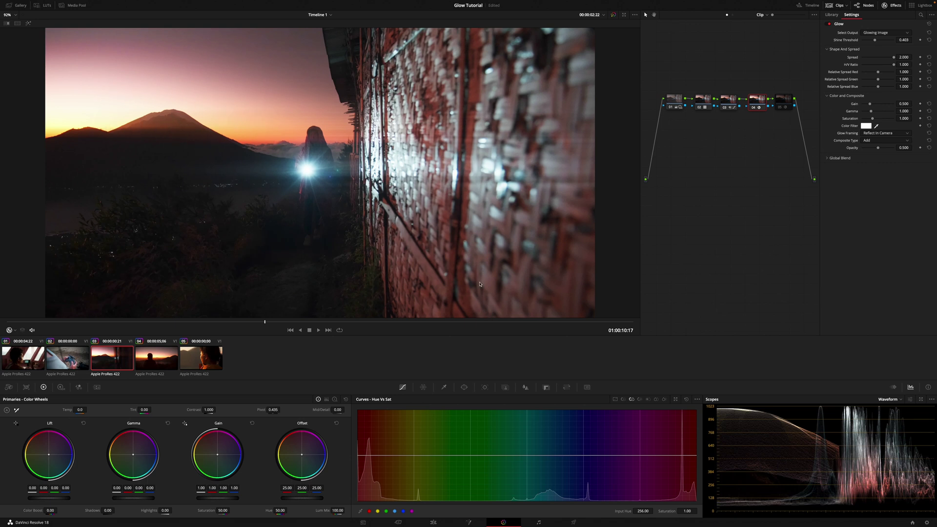
Add a Circle window around the bright light and track it through the clip
{"action": "left_click", "coordinate": [465, 387]}
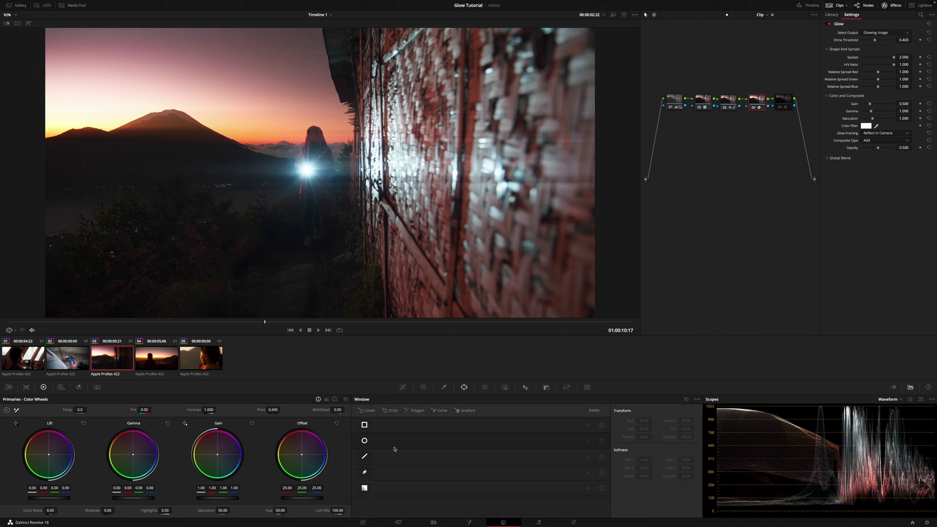
{"action": "left_click", "coordinate": [364, 441]}
{"action": "key", "text": "ctrl+t"}
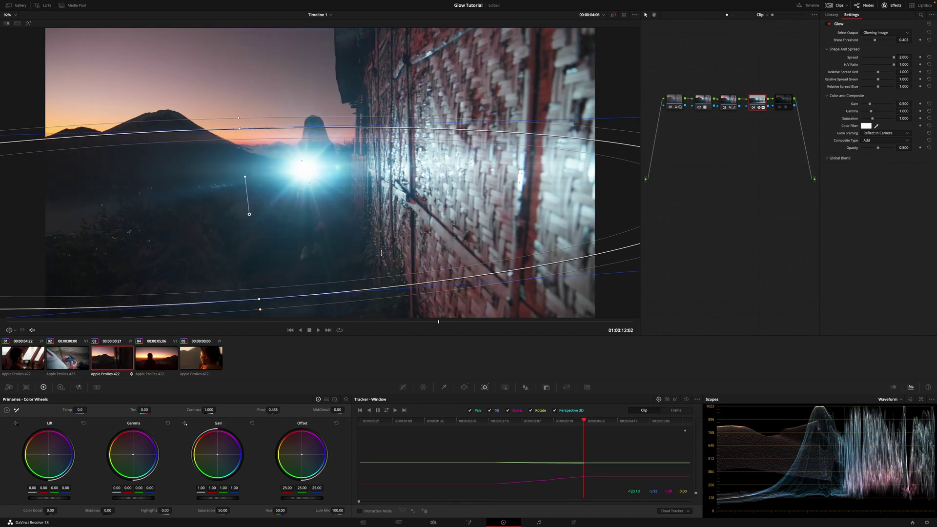
{"action": "left_click", "coordinate": [464, 387]}
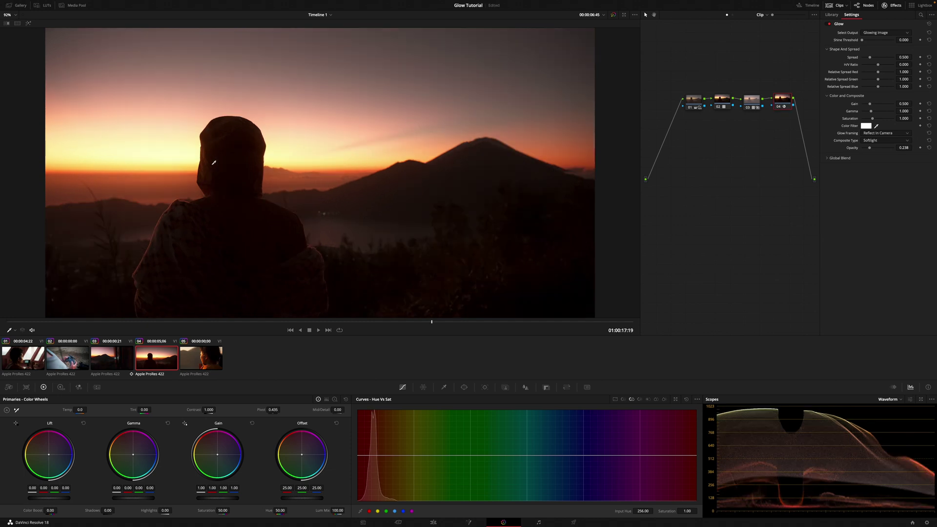
Toggle the hooded-figure sunset clip's Glow node off and on to compare
{"action": "left_click", "coordinate": [780, 106]}
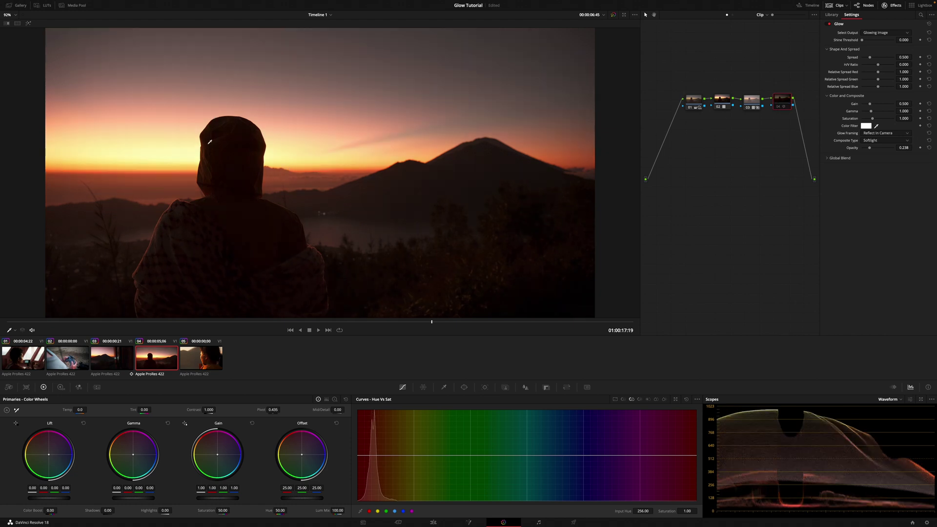
{"action": "left_click", "coordinate": [778, 107]}
{"action": "left_click", "coordinate": [779, 108]}
{"action": "left_click", "coordinate": [779, 108]}
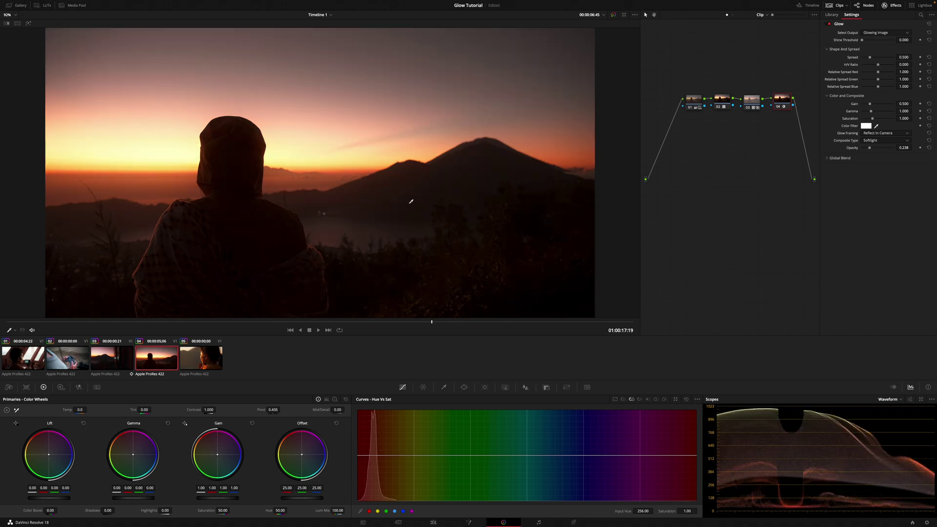
Scrub through the sunset clip, then select clip 05, the face close-up
{"action": "key", "text": "Left"}
{"action": "key", "text": "Left"}
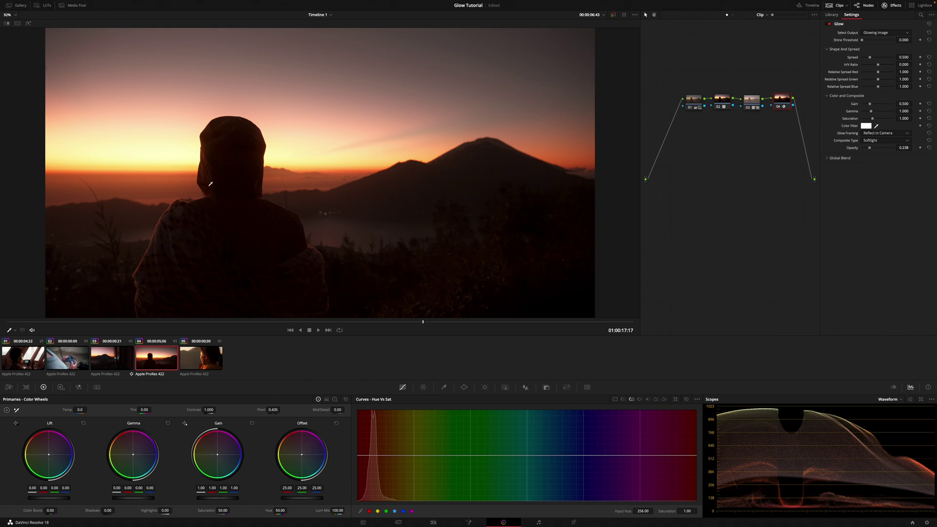
{"action": "left_click_drag", "start_coordinate": [424, 323], "coordinate": [541, 322]}
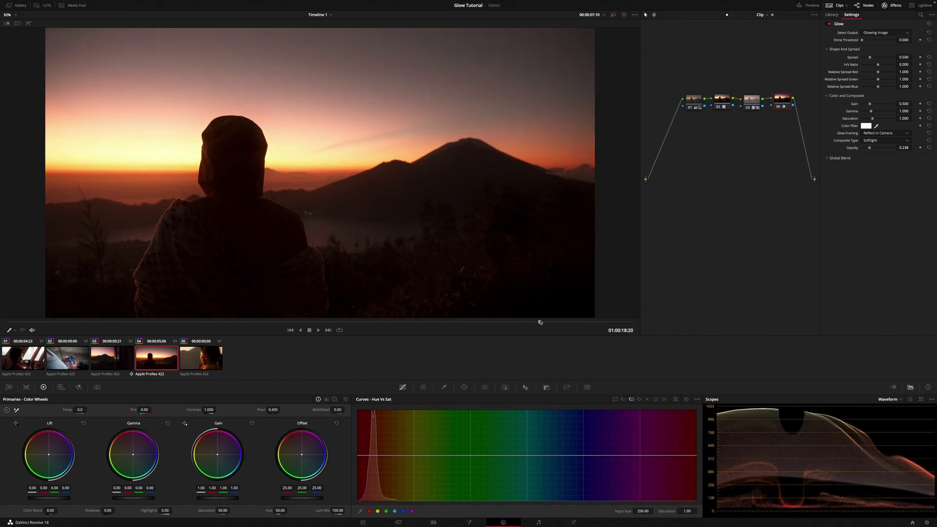
{"action": "left_click", "coordinate": [206, 357]}
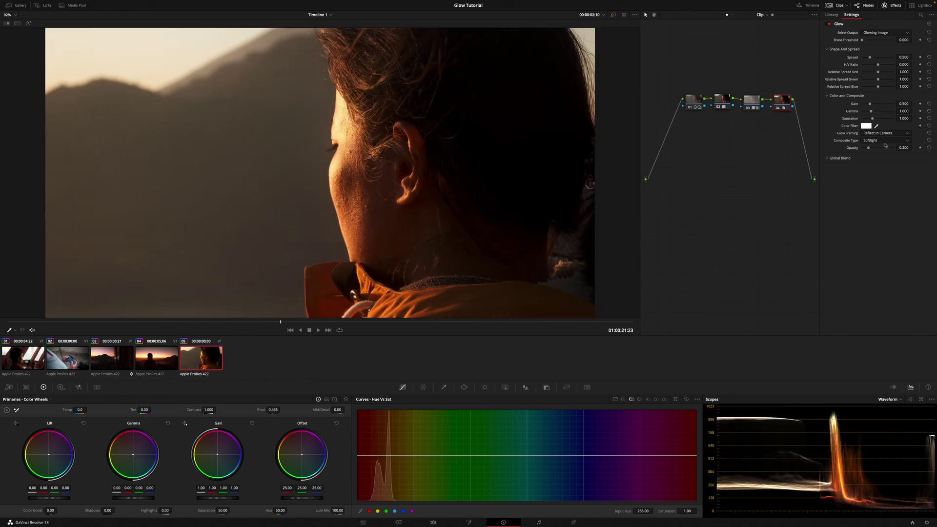
{"action": "left_click", "coordinate": [778, 110]}
{"action": "left_click", "coordinate": [779, 109]}
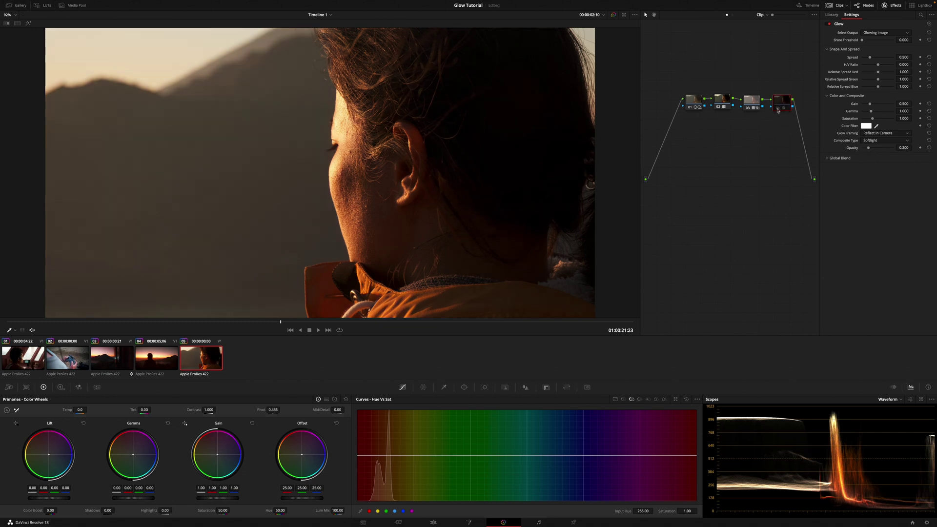
{"action": "left_click", "coordinate": [778, 110]}
{"action": "left_click", "coordinate": [778, 111]}
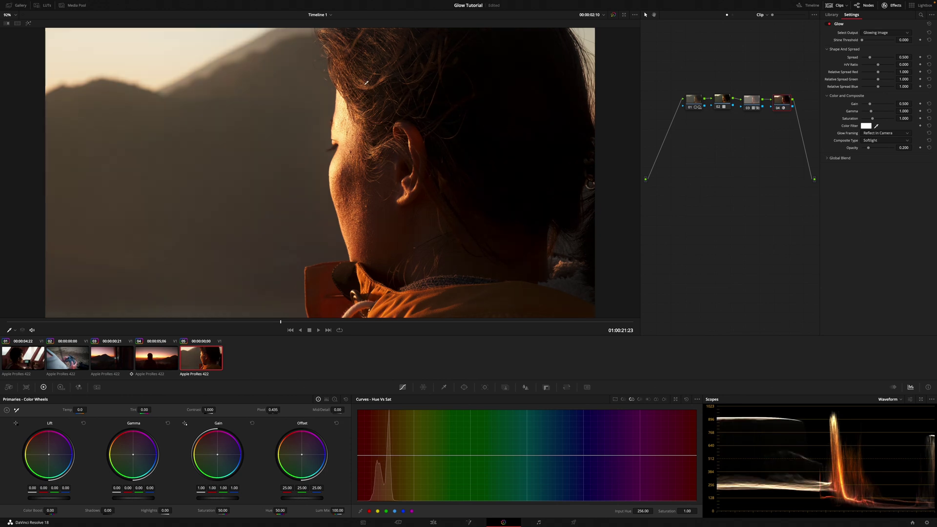